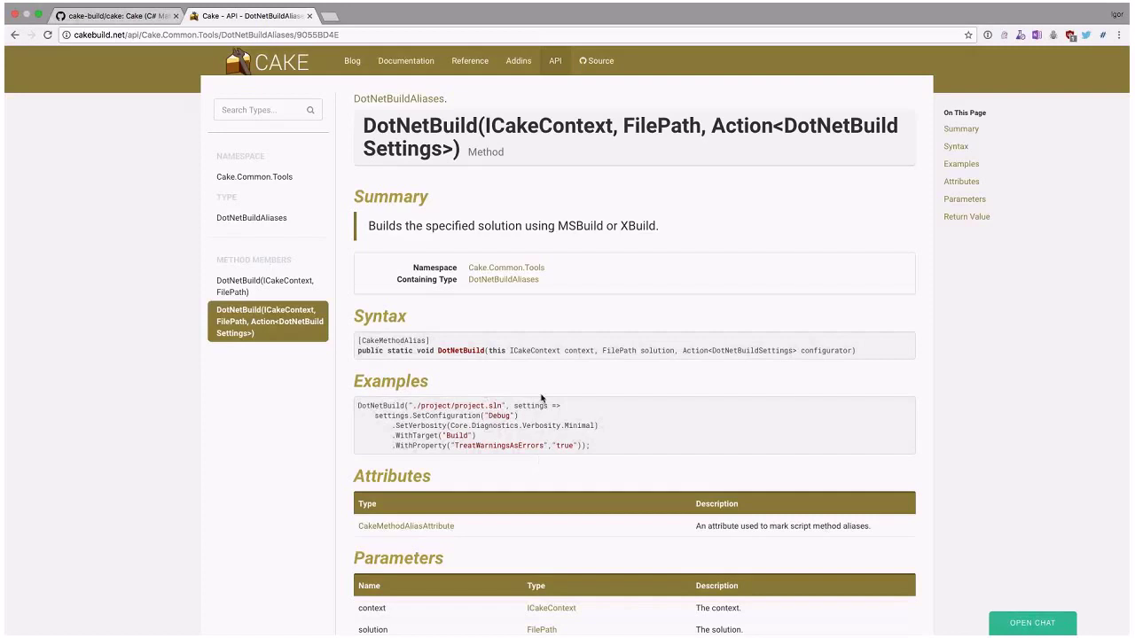
- Open the DotNetBuildAliases class page in the Cake API documentation and review its summary and methods
click(515, 282)
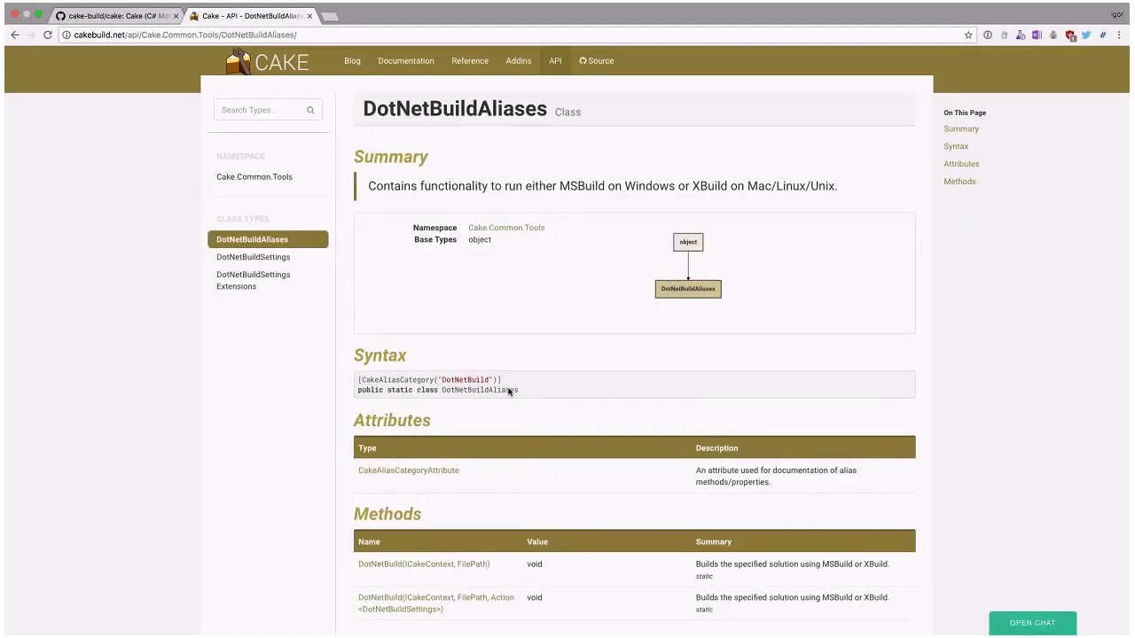
scroll(508, 392, down, 1)
scroll(508, 392, down, 2)
scroll(508, 392, up, 2)
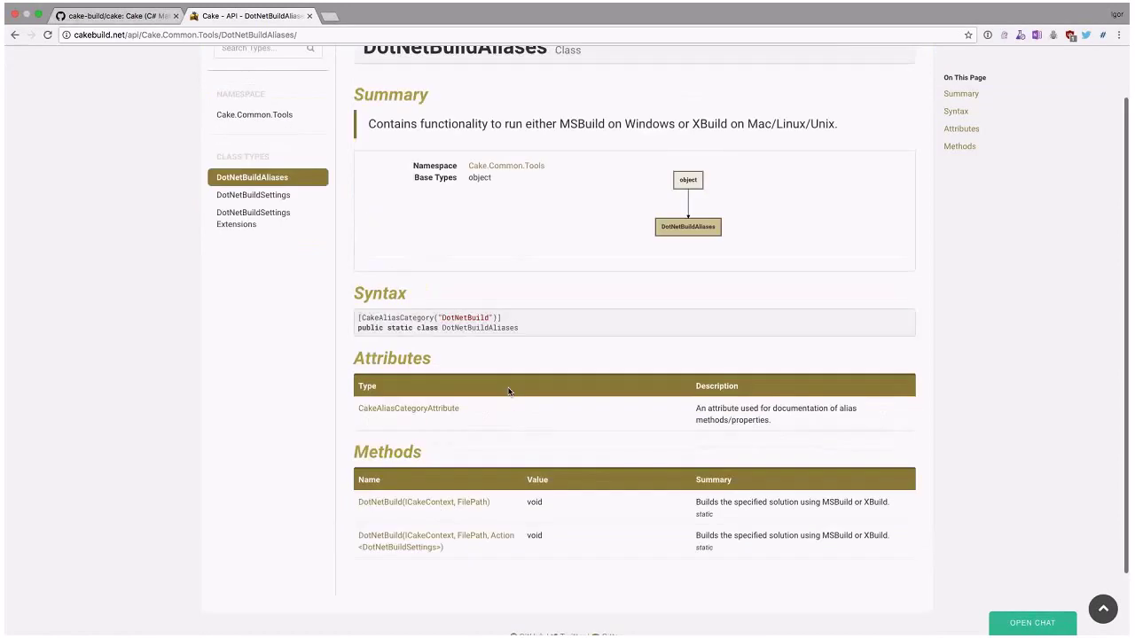
scroll(508, 392, up, 2)
scroll(509, 392, down, 2)
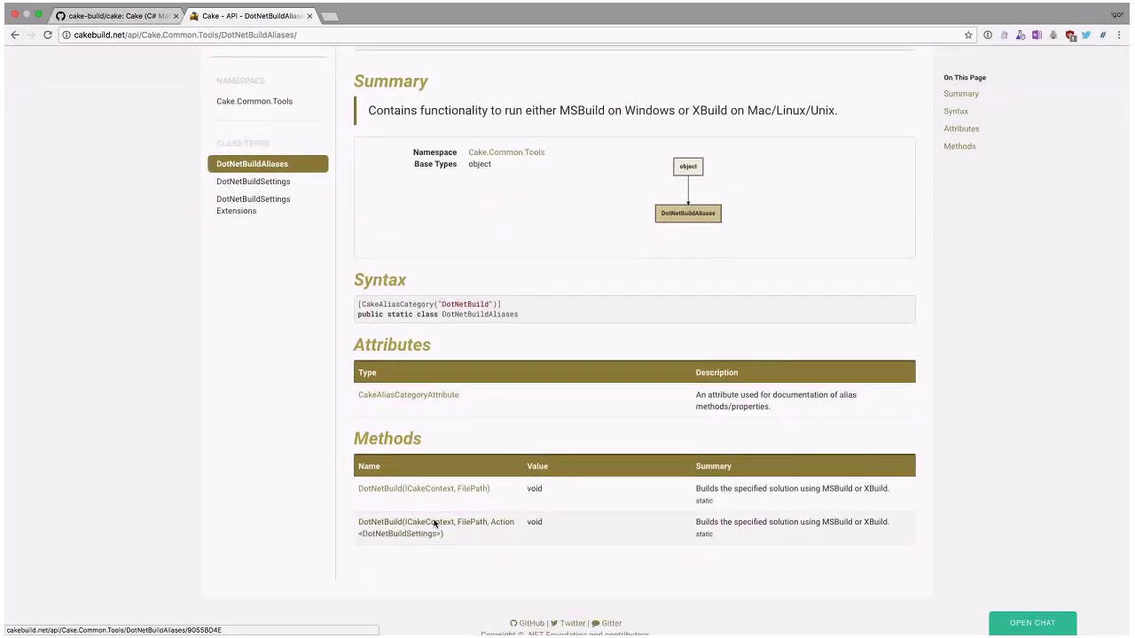
- Open the DotNetBuildSettings class page and review its properties and extension methods
click(280, 183)
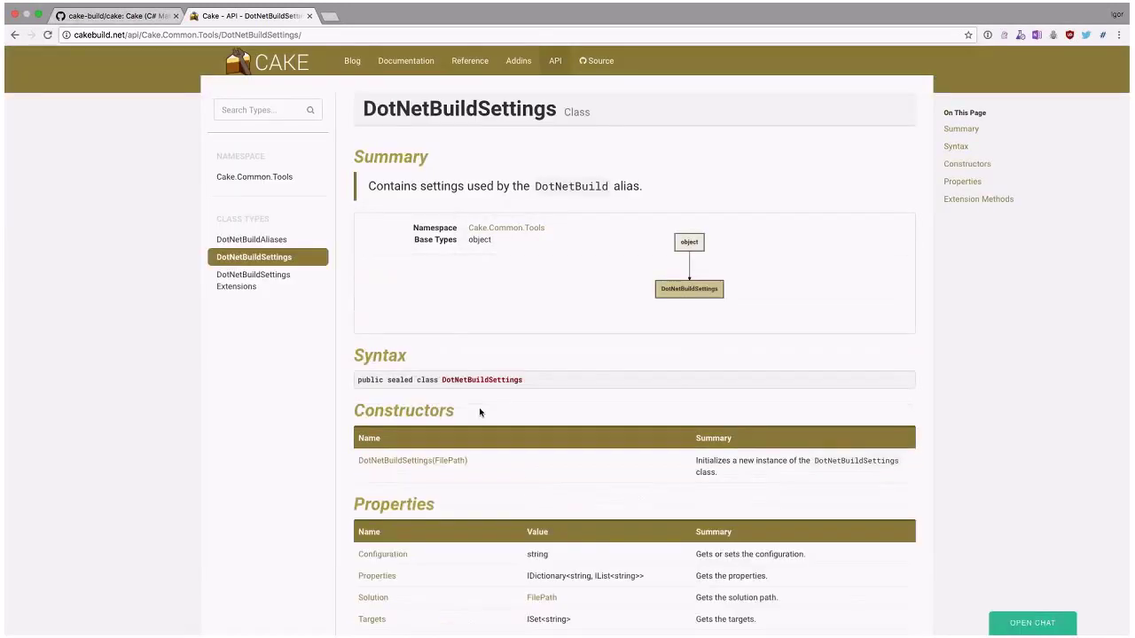
scroll(479, 410, down, 1)
scroll(479, 411, down, 3)
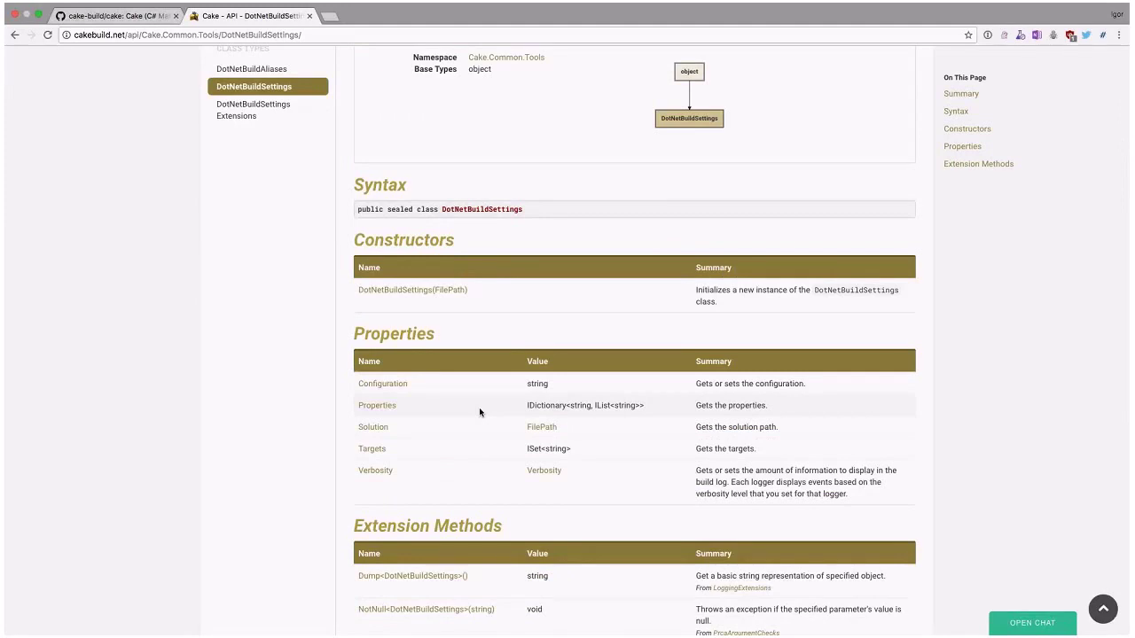
scroll(479, 411, down, 4)
scroll(478, 412, down, 2)
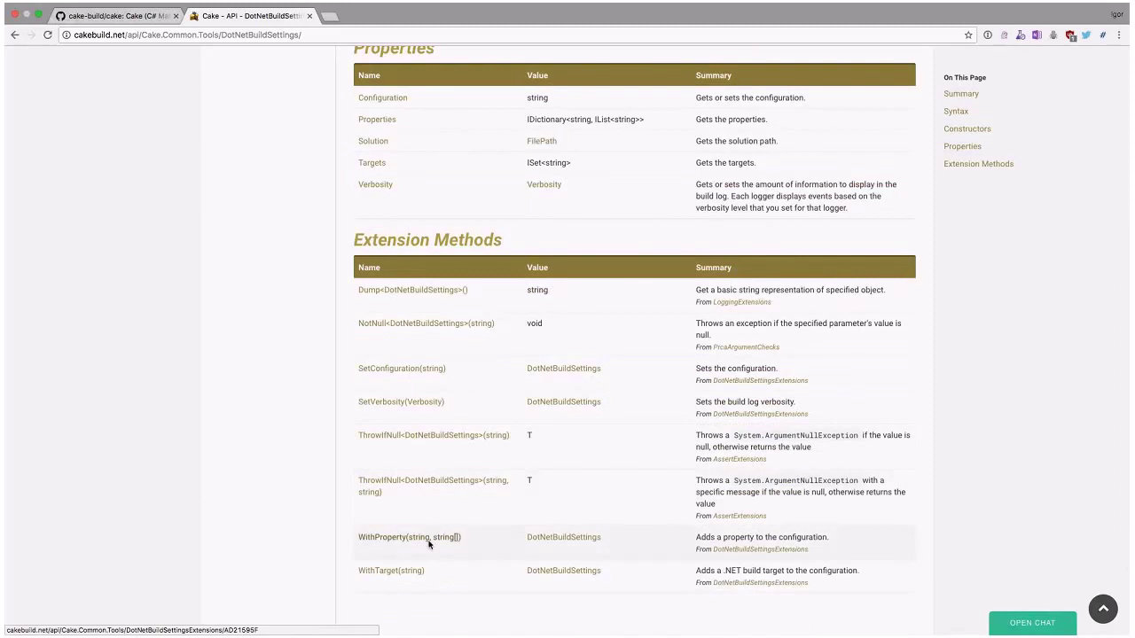
- Follow the DotNetBuildSettings return-type links of the WithProperty extension method and of another extension method in the list
click(547, 538)
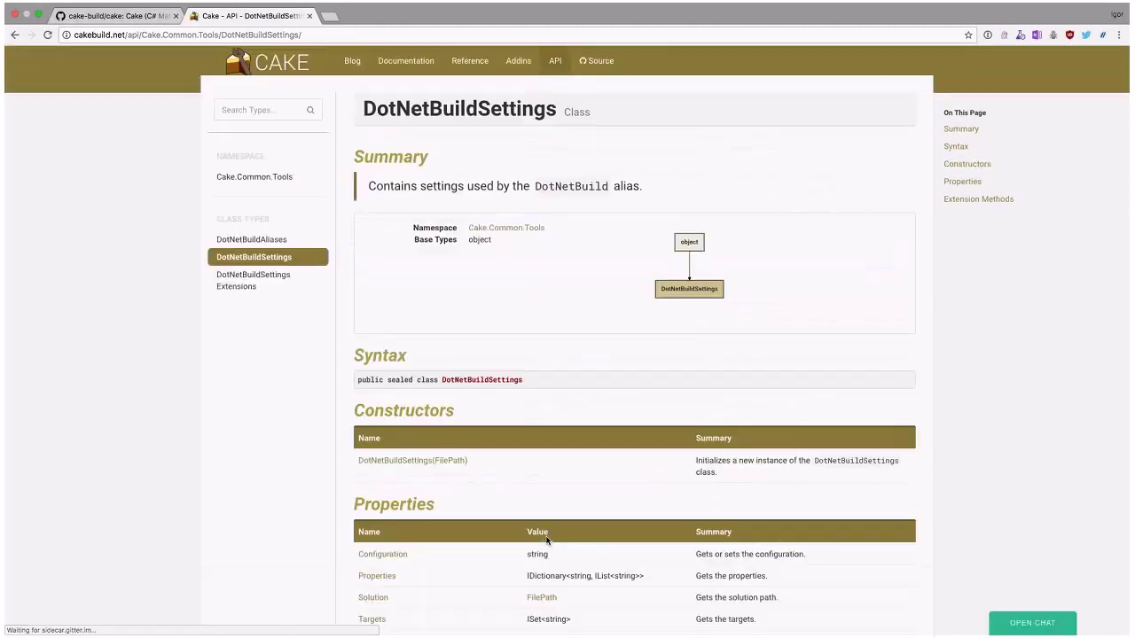
scroll(547, 541, down, 5)
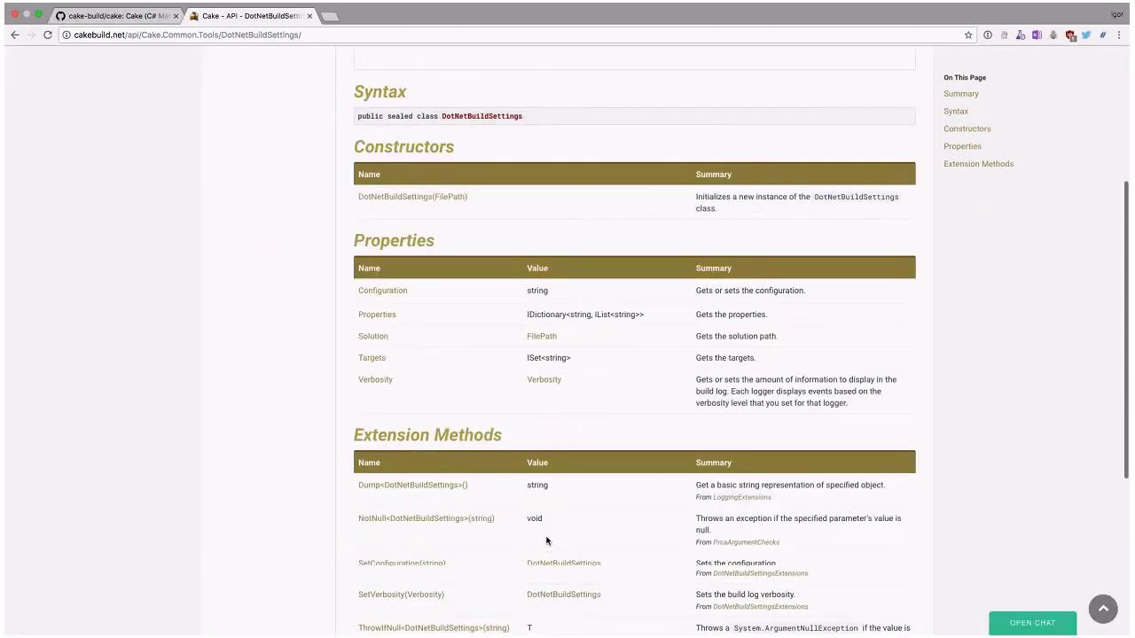
scroll(546, 540, down, 2)
click(580, 445)
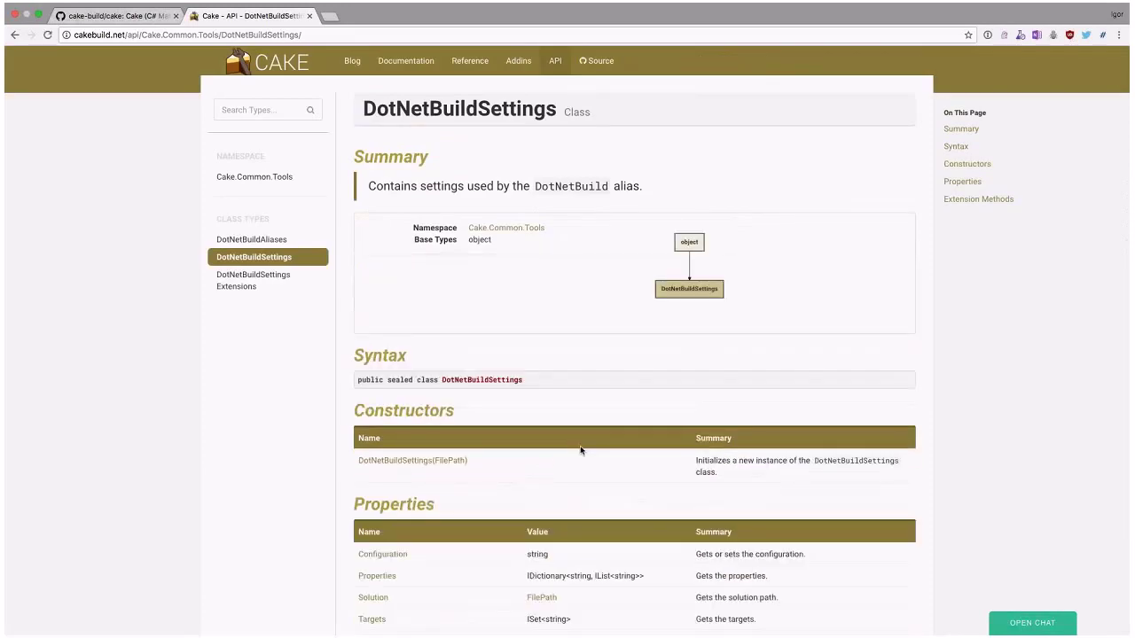
- Open the DotNetBuildSettingsExtensions class that WithProperty comes from, and follow the return type of its WithTarget method
scroll(580, 450, down, 4)
scroll(579, 450, down, 6)
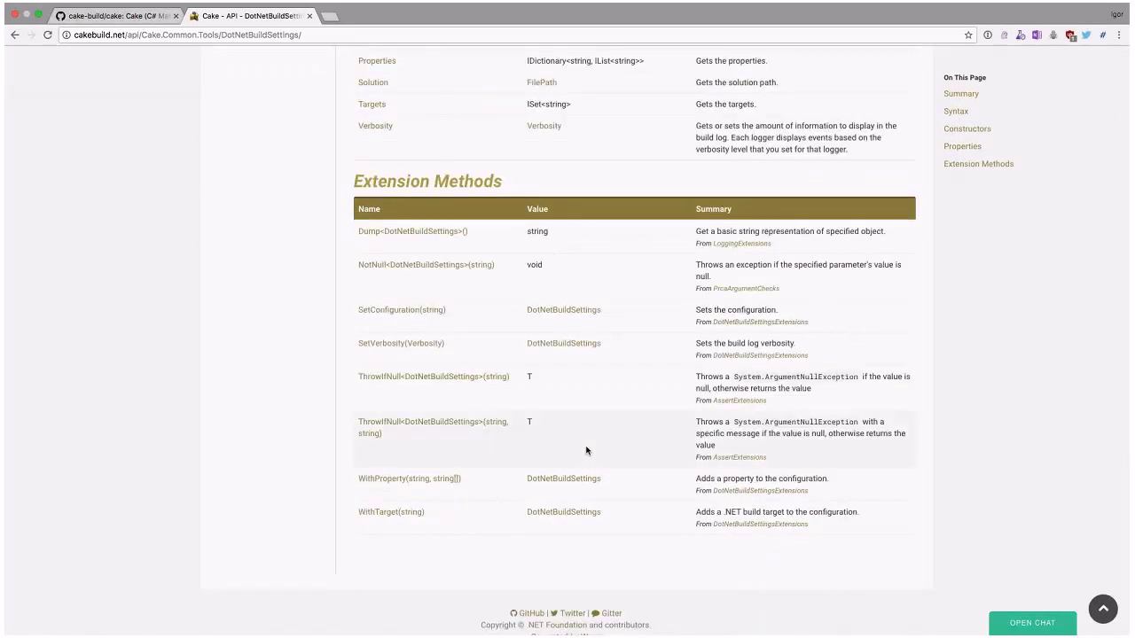
click(737, 491)
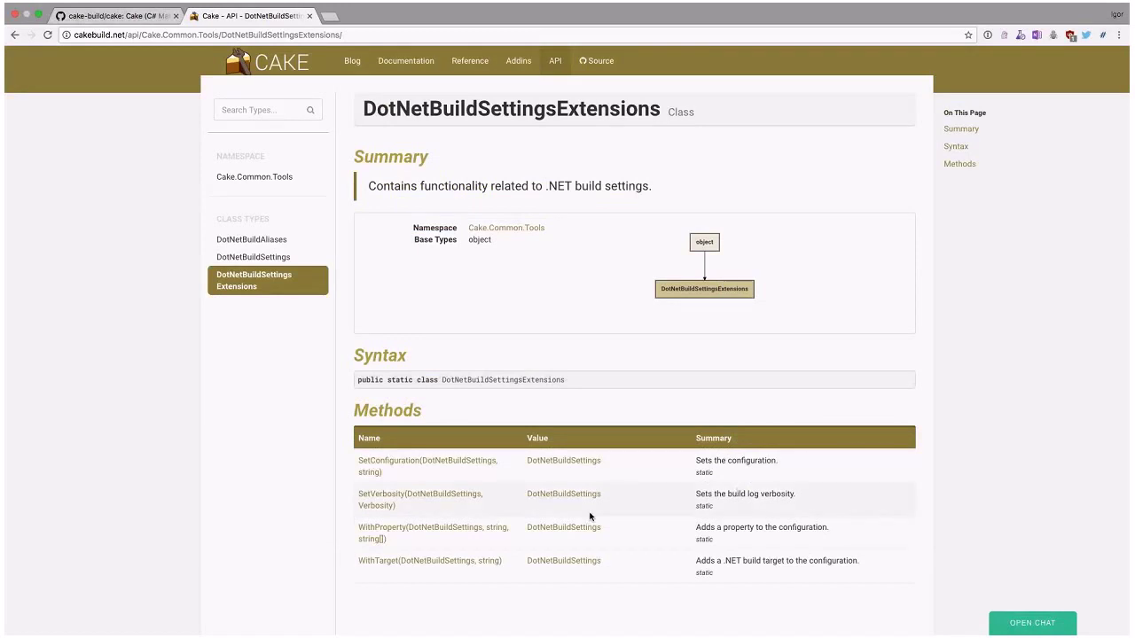
click(562, 562)
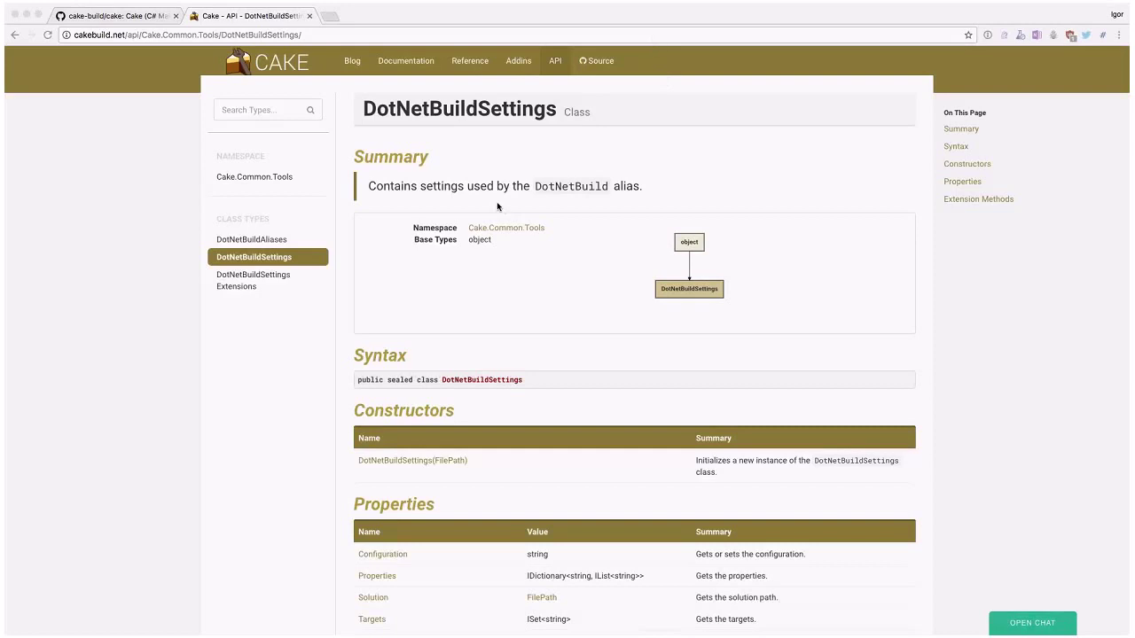
- End the PowerPoint slide show at the Questions slide and switch to Safari with the Visual Studio projects page
click(311, 35)
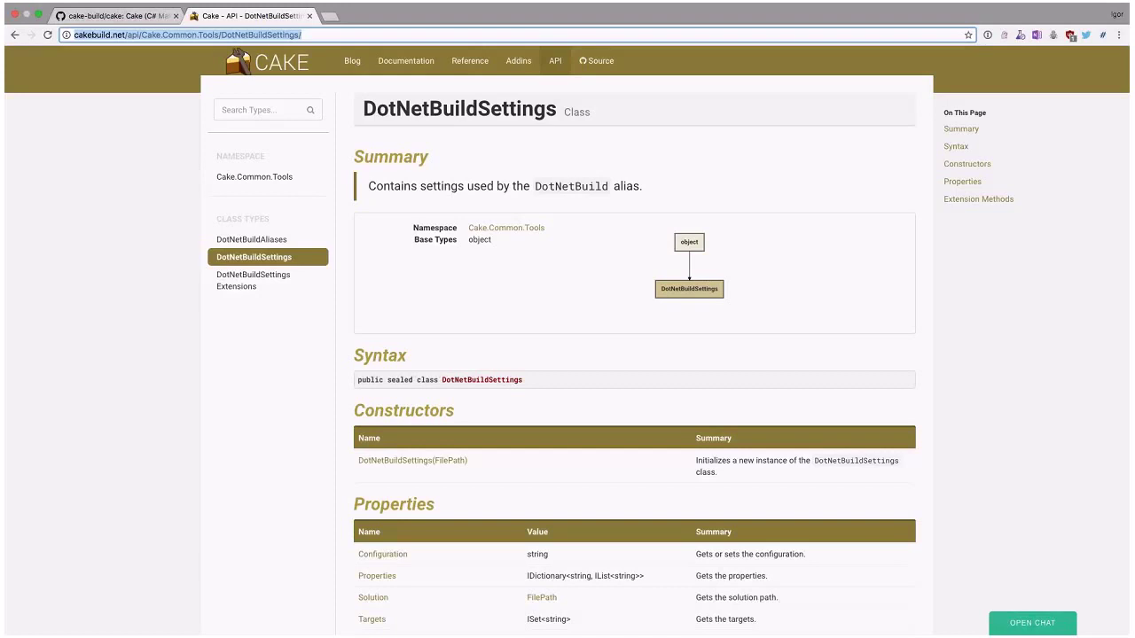
key(super+Tab)
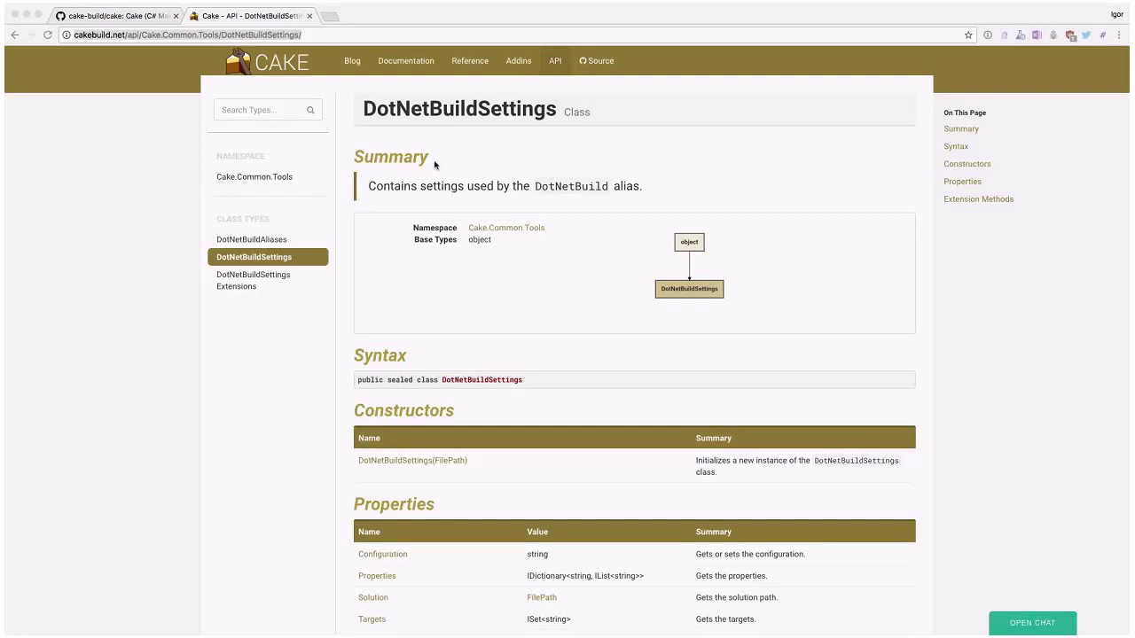
key(super+Tab)
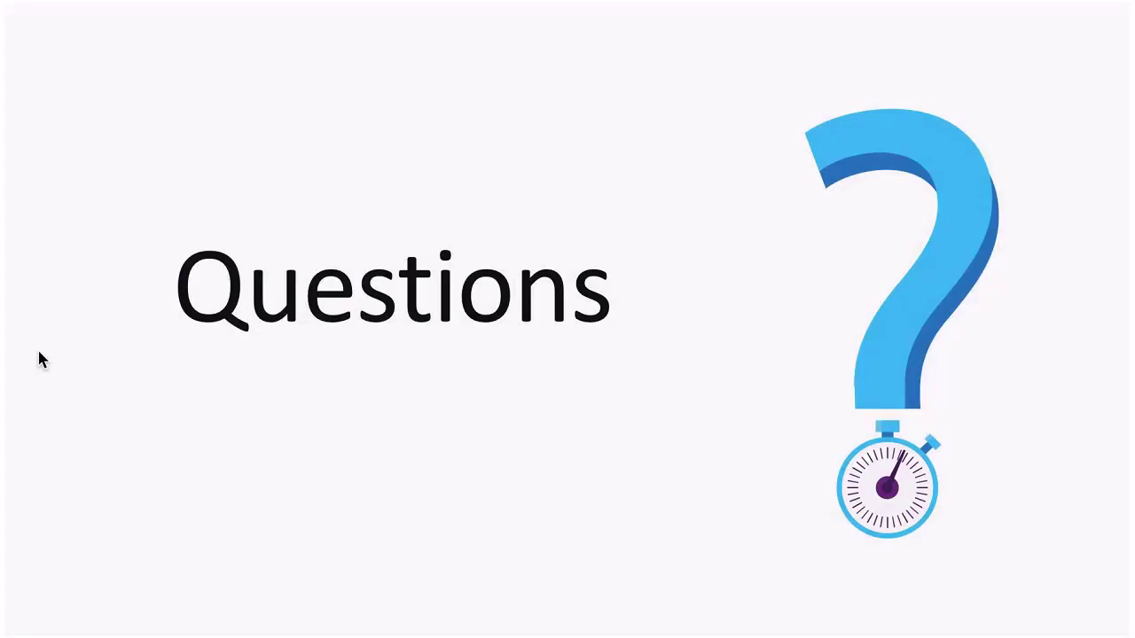
key(Escape)
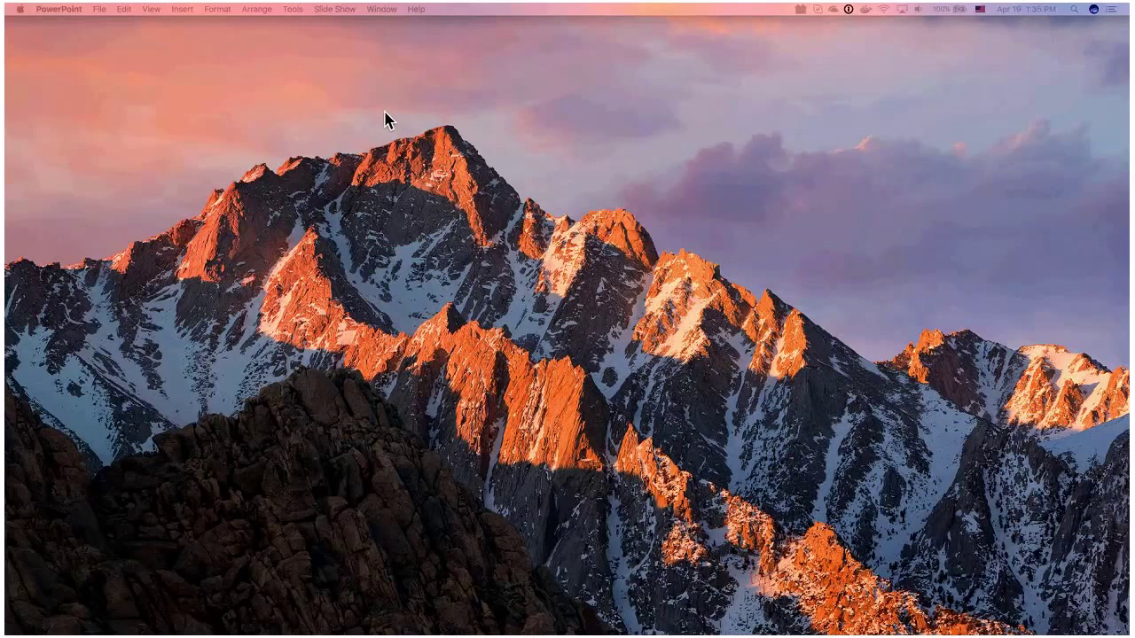
key(super+Tab)
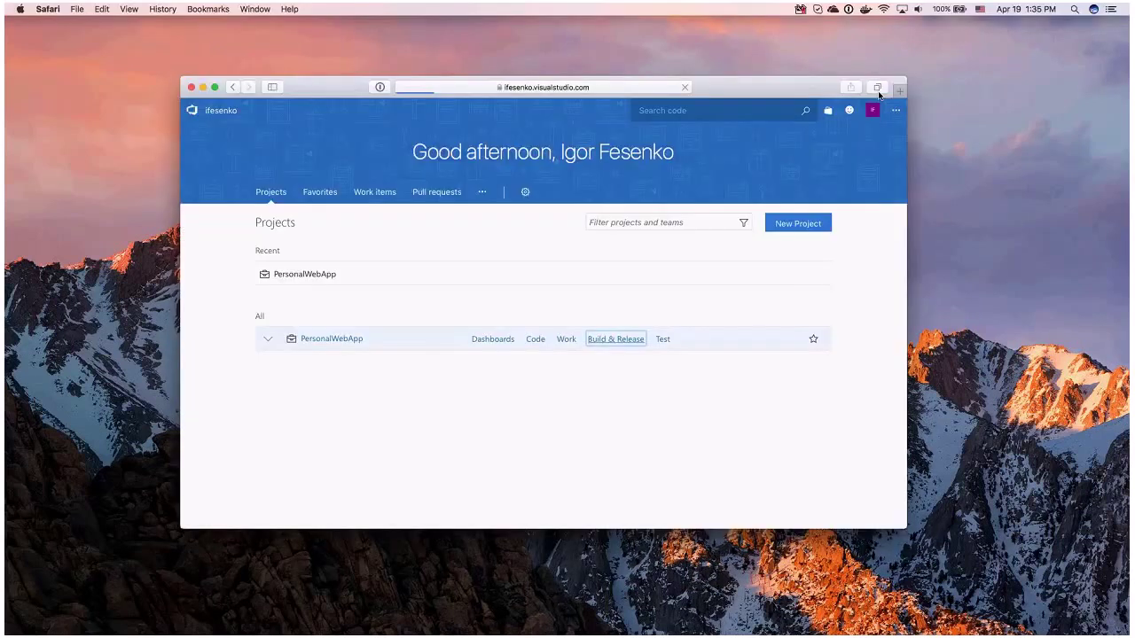
- Expand the browser window to full screen and open PersonalWebApp's Build and Publish definition for editing
click(215, 87)
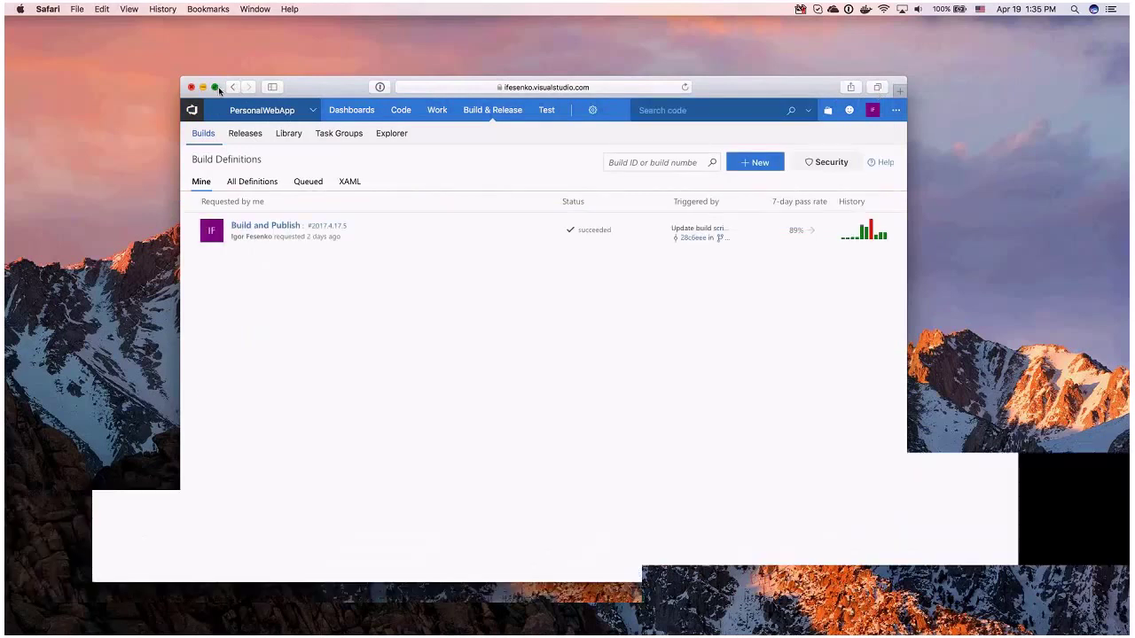
click(115, 155)
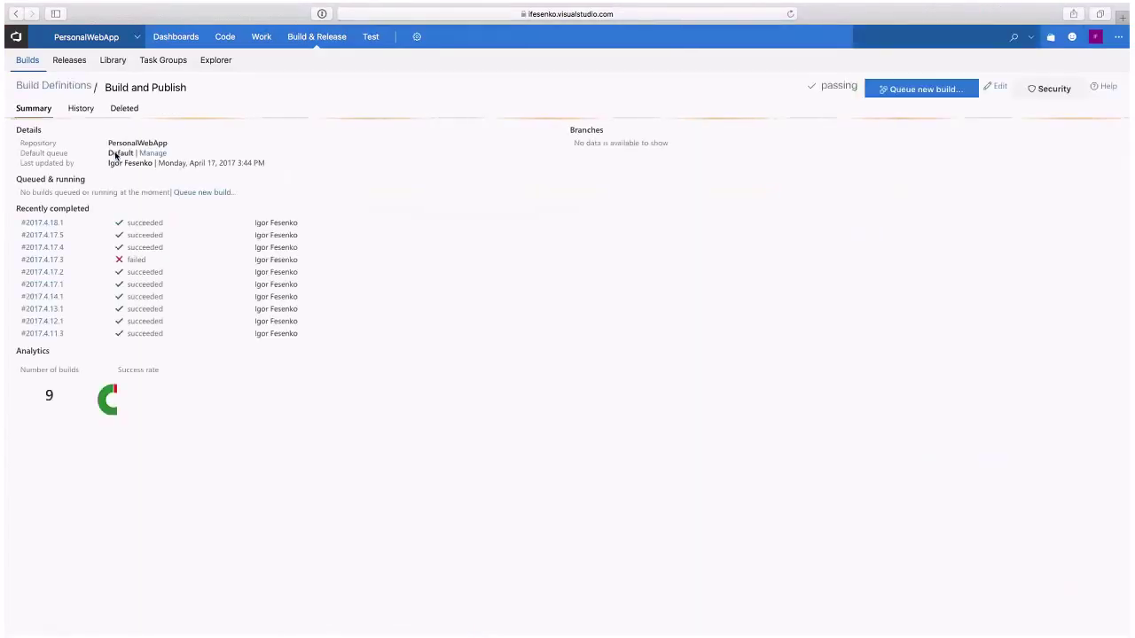
click(996, 86)
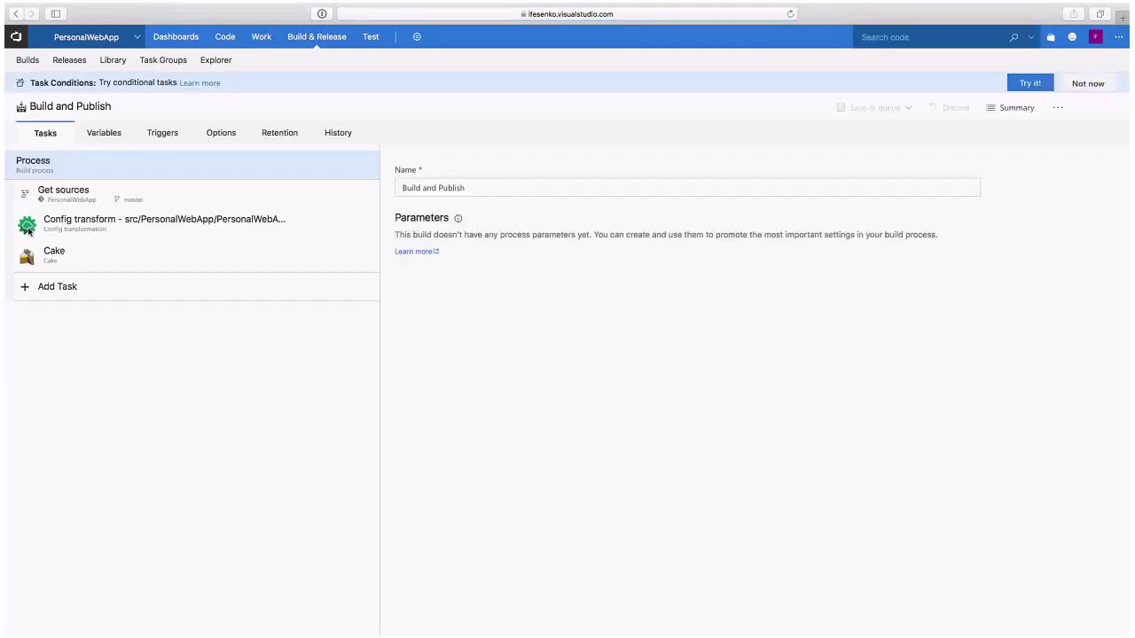
- Open the Cake task of the build definition and examine its Cake Script and Target settings
click(64, 253)
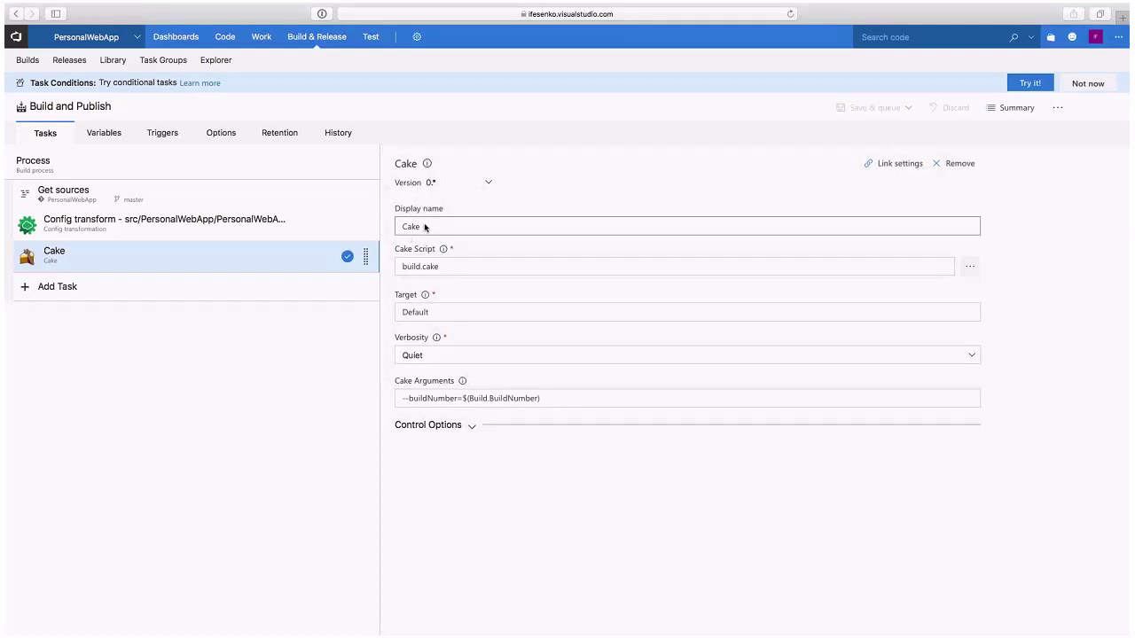
click(423, 267)
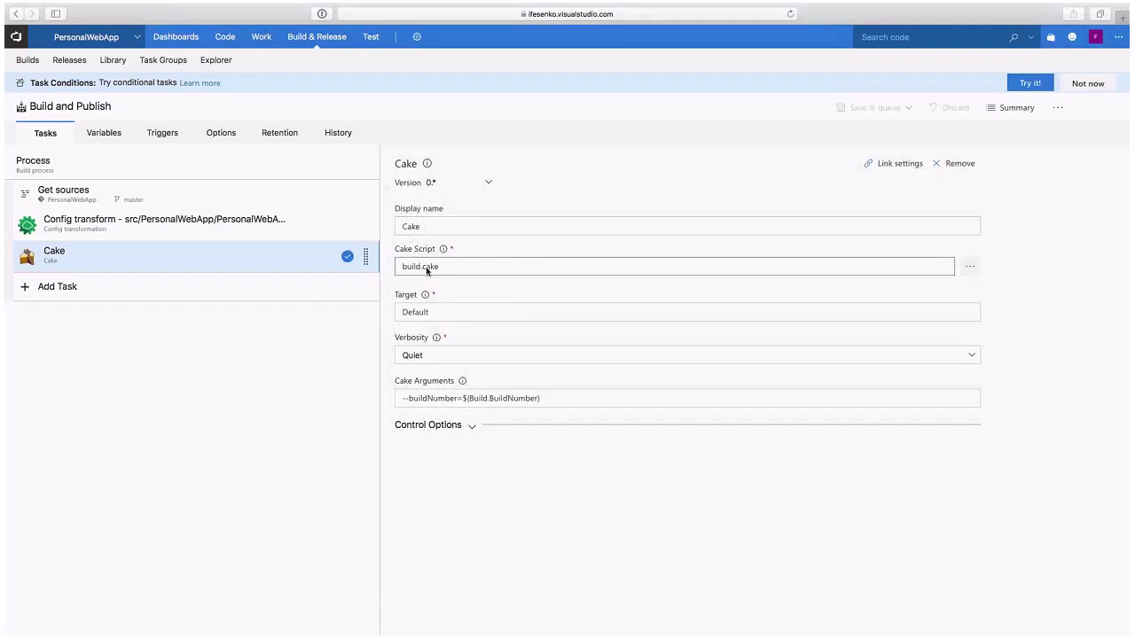
click(430, 312)
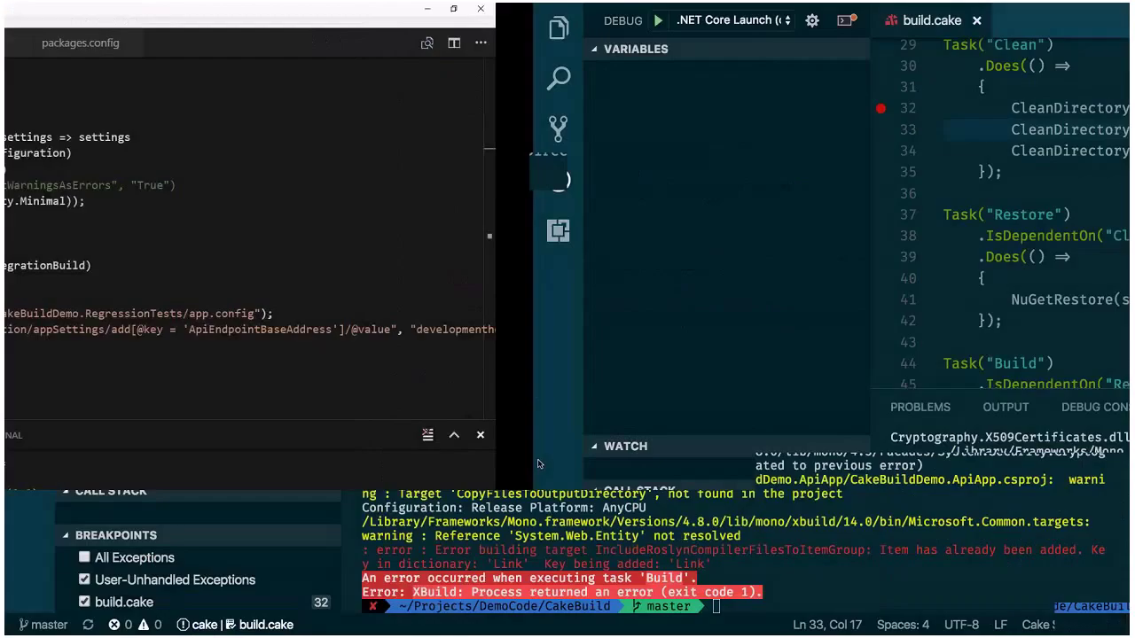
- Switch to the CakeBuild project in Visual Studio Code and enter build.ps1 in the integrated terminal
text(bu)
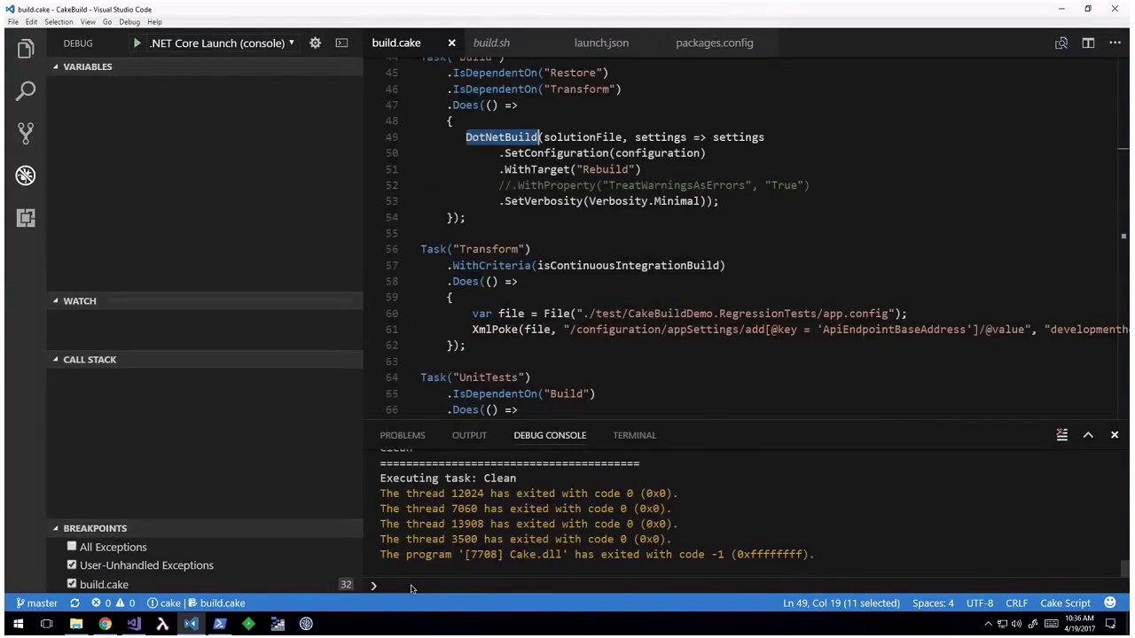
key(ctrl+grave)
text(build.ps1)
key(Tab)
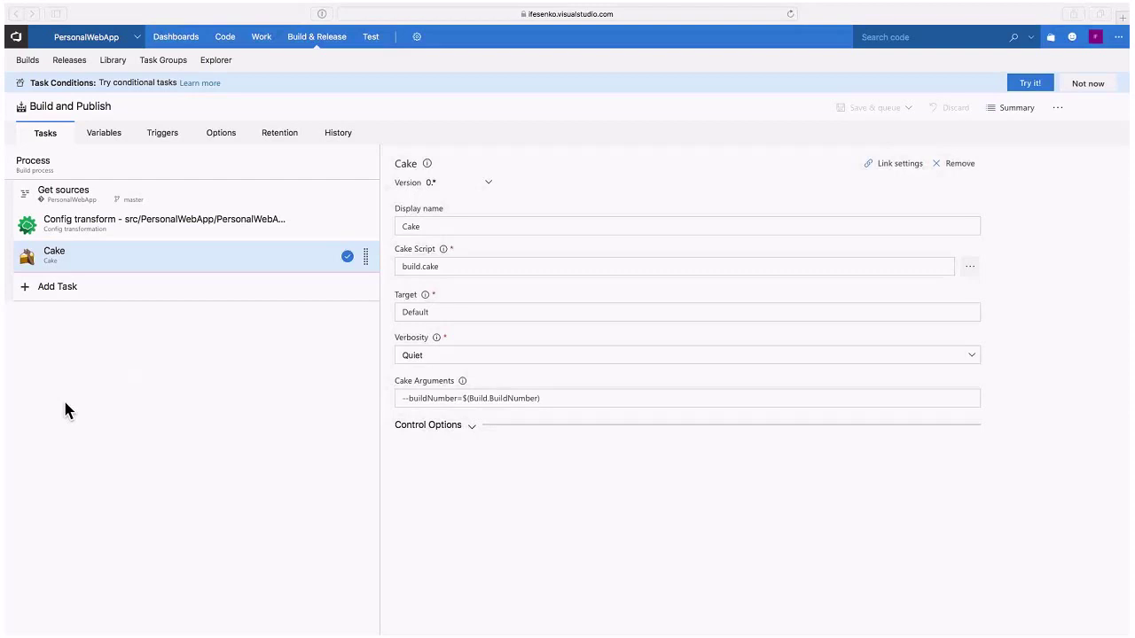
- Switch to Chrome and search the web for "fake build"
key(ctrl+Right)
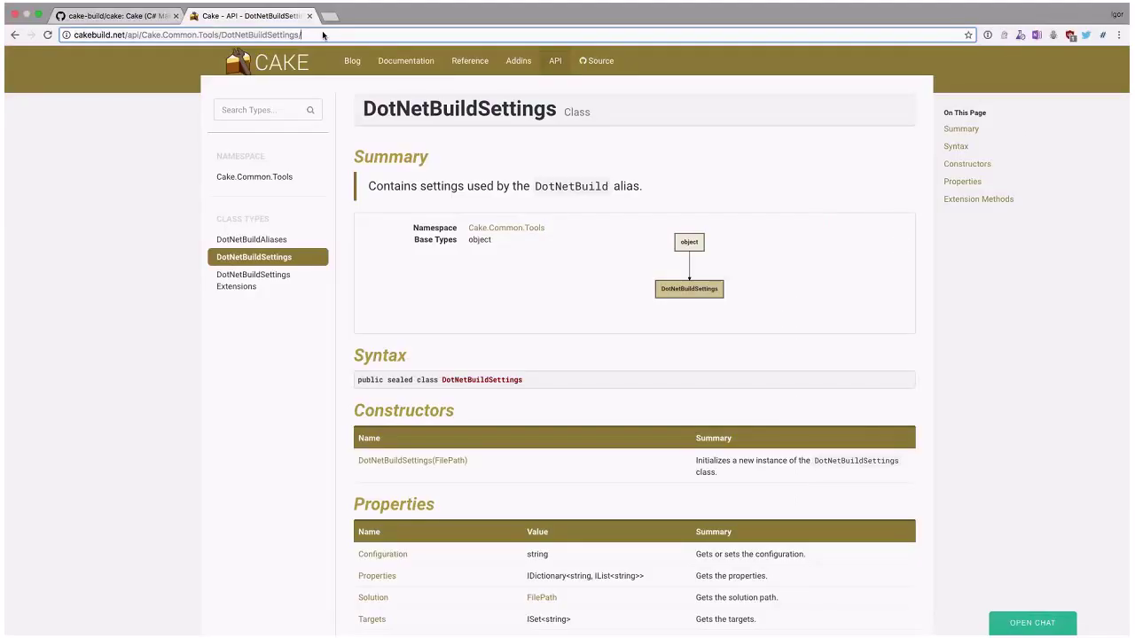
key(super+a)
key(BackSpace)
text(pfake)
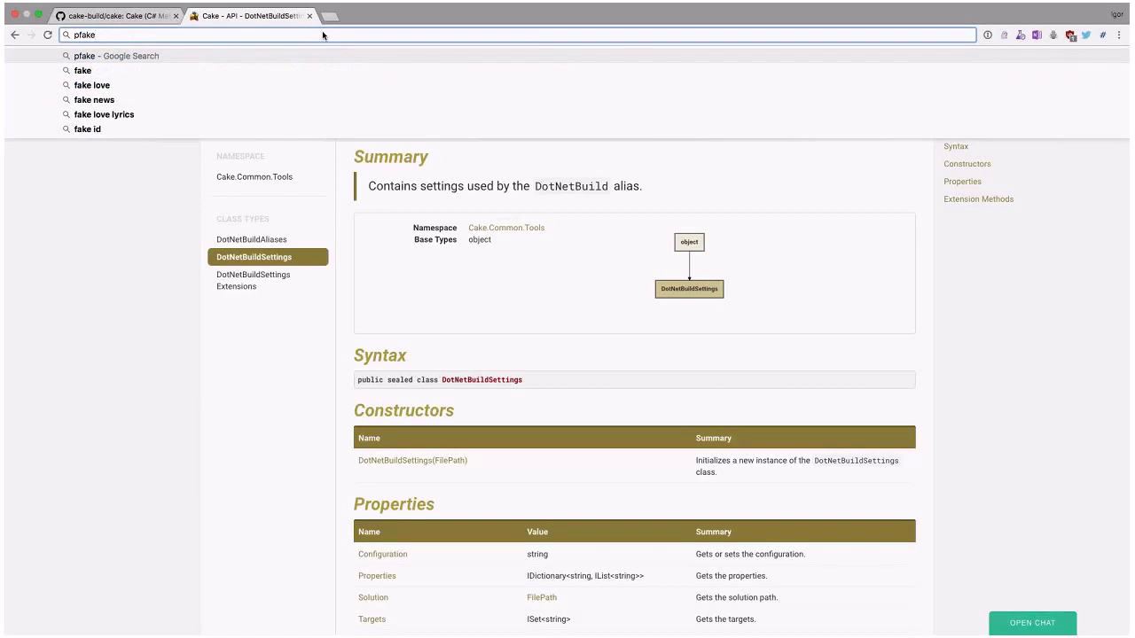
key(BackSpace)
key(End)
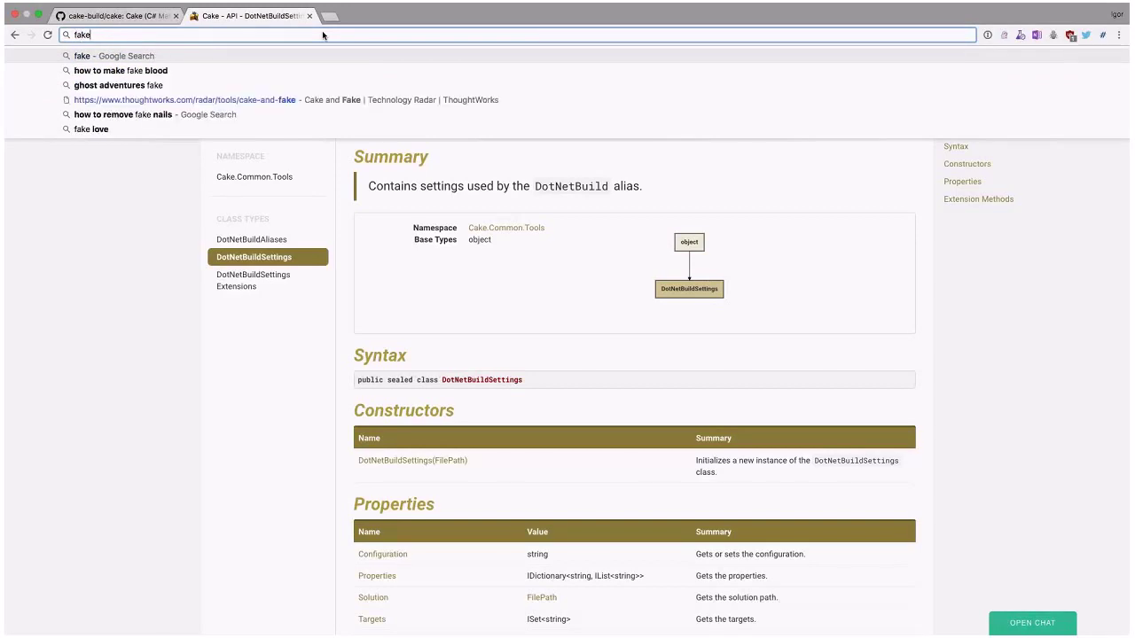
text(build)
key(Return)
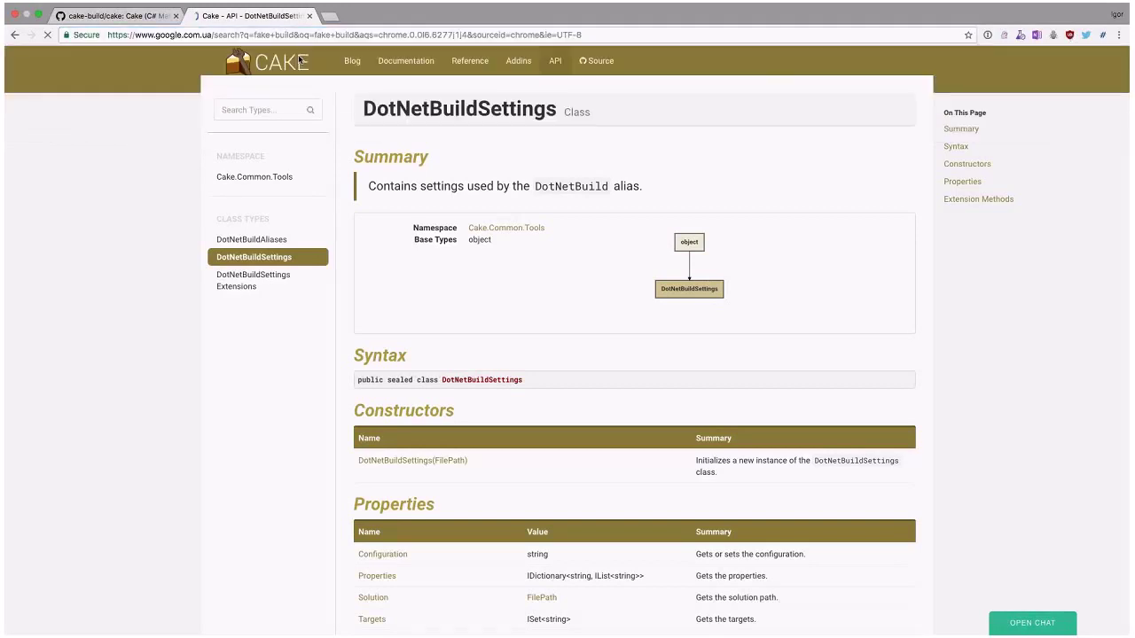
- Open the FAKE - F# Make site from the results and highlight the whole Simple Example script
click(180, 155)
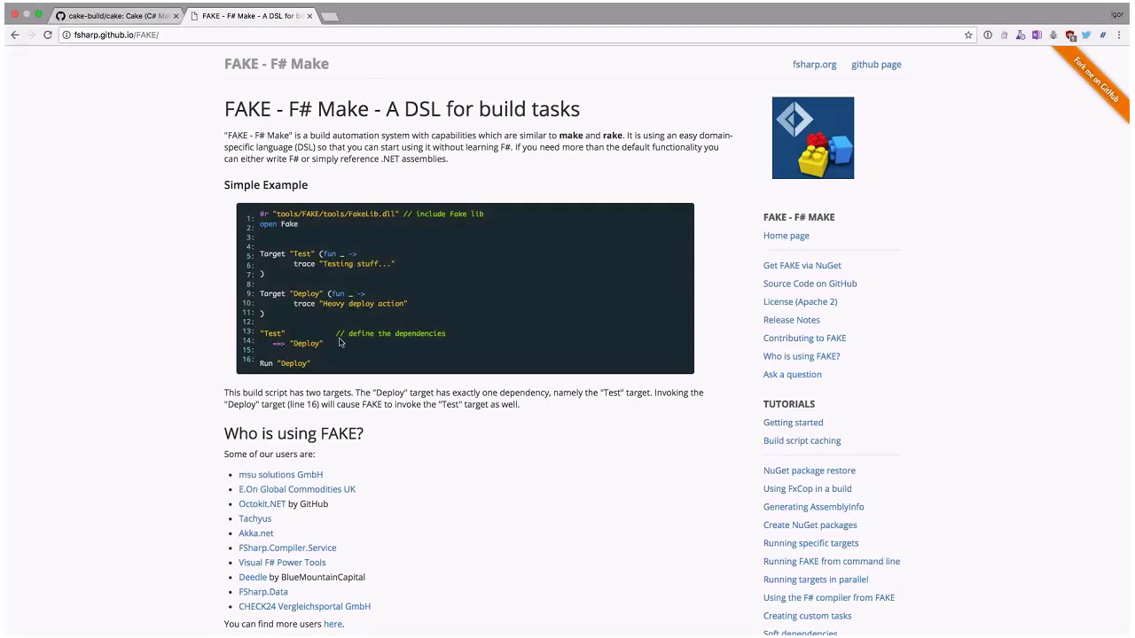
scroll(339, 342, down, 3)
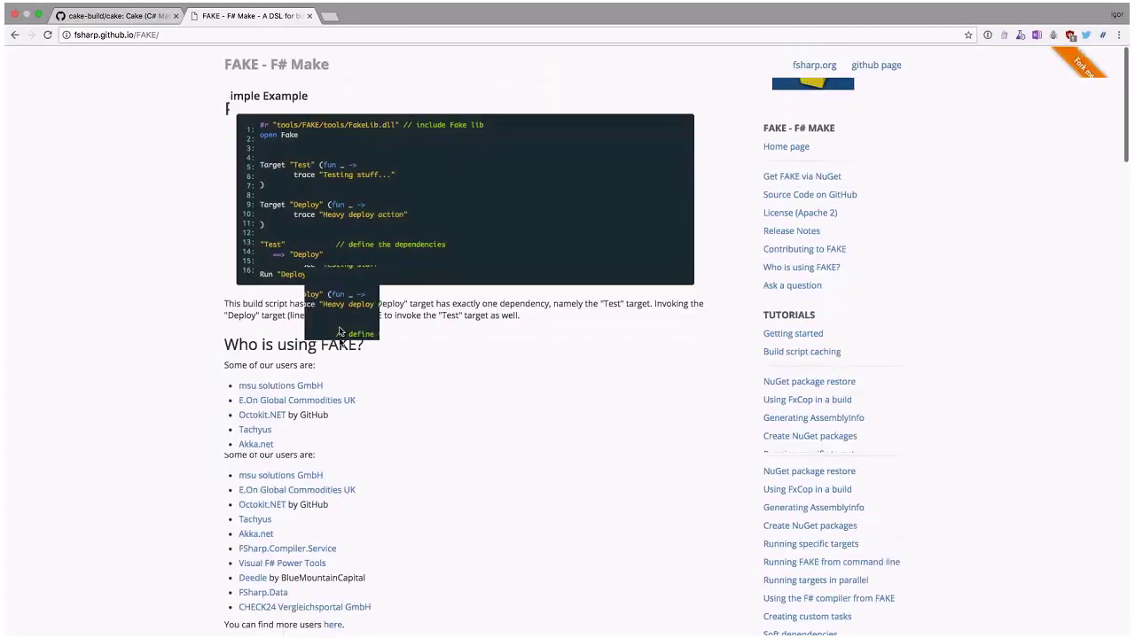
scroll(262, 215, up, 3)
drag(262, 215, 331, 364)
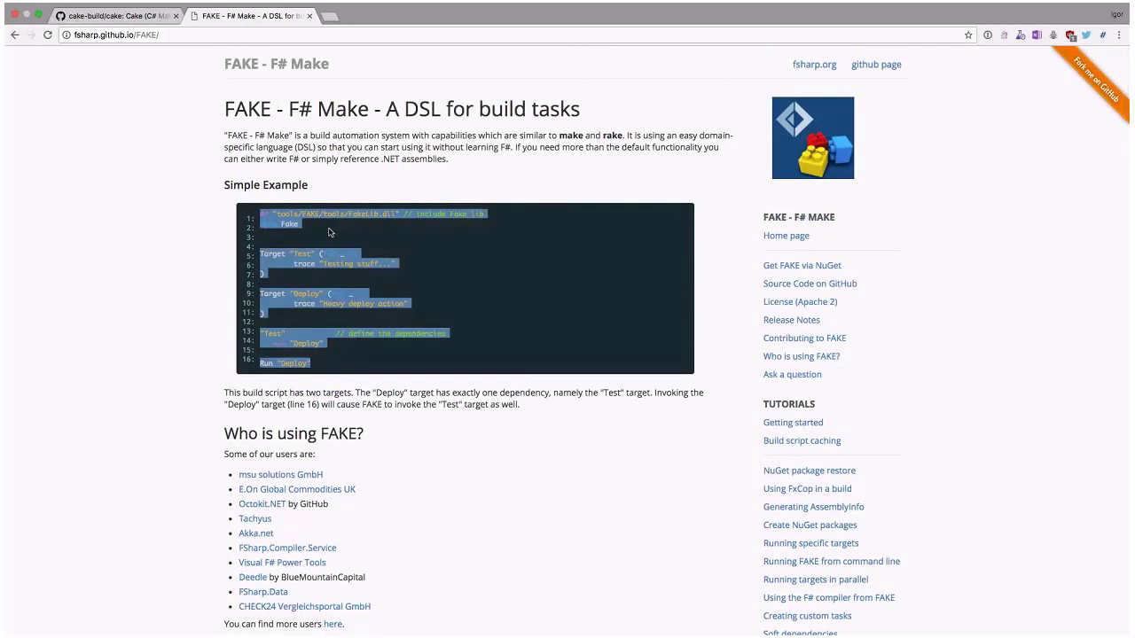
click(245, 35)
text(cake)
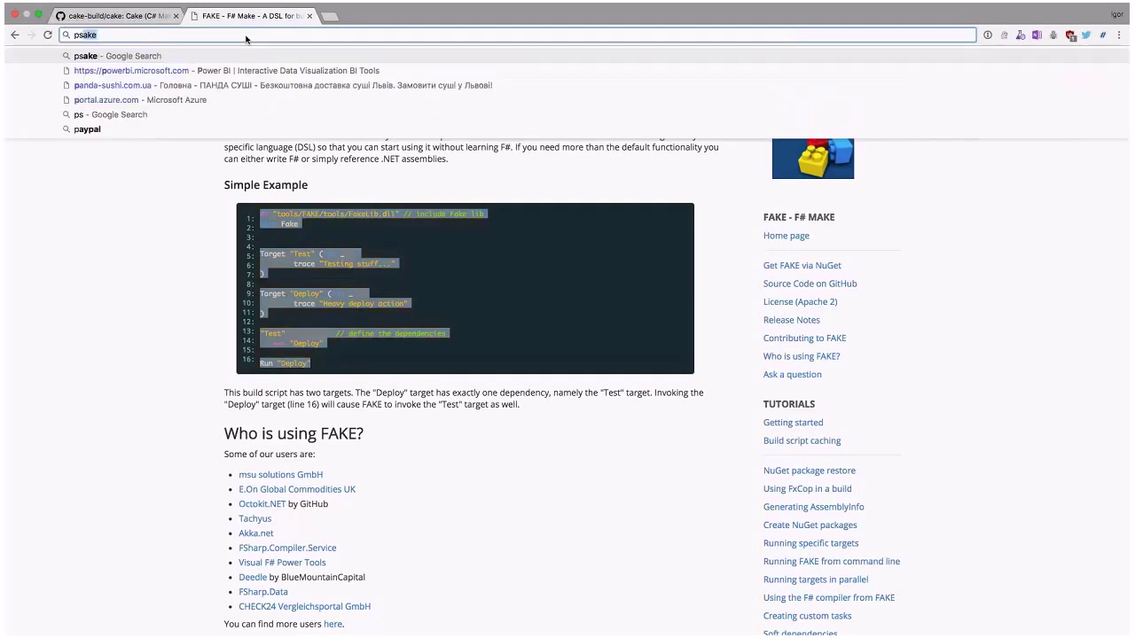
key(BackSpace)
key(BackSpace)
key(BackSpace)
key(BackSpace)
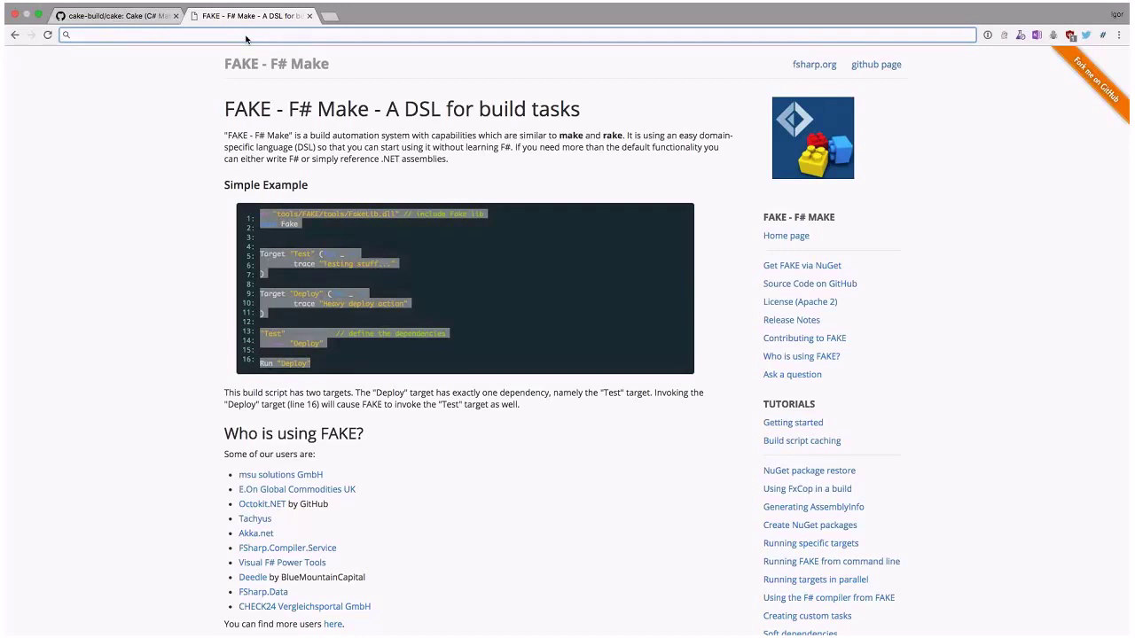
- Search the web for "cmake" and open the cmake.org site from the results
text(cmake)
key(Return)
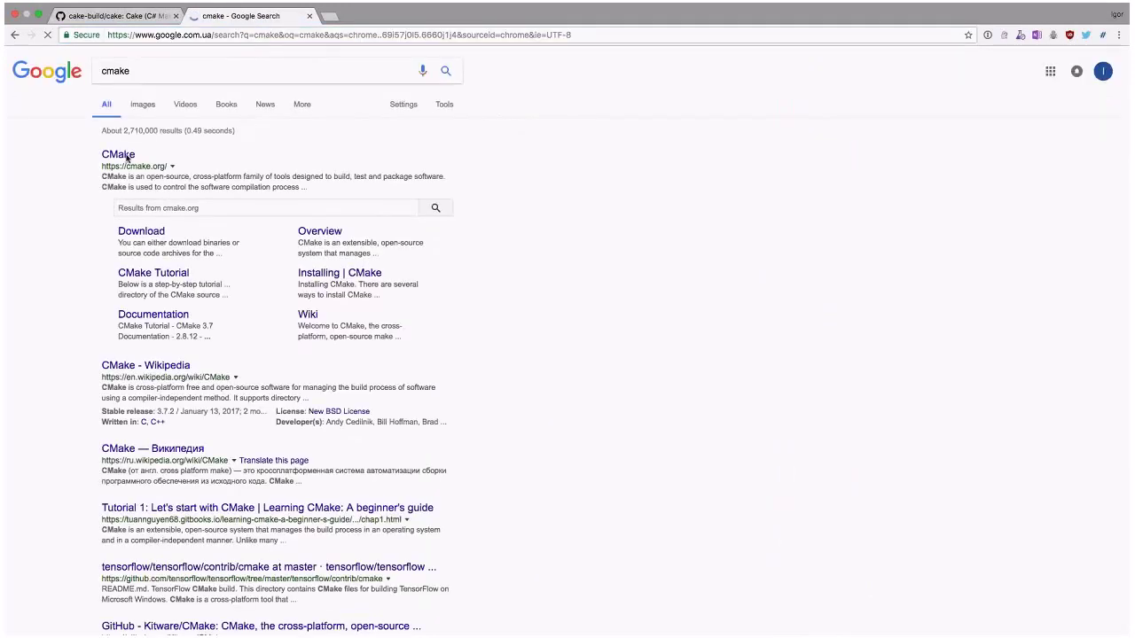
click(126, 157)
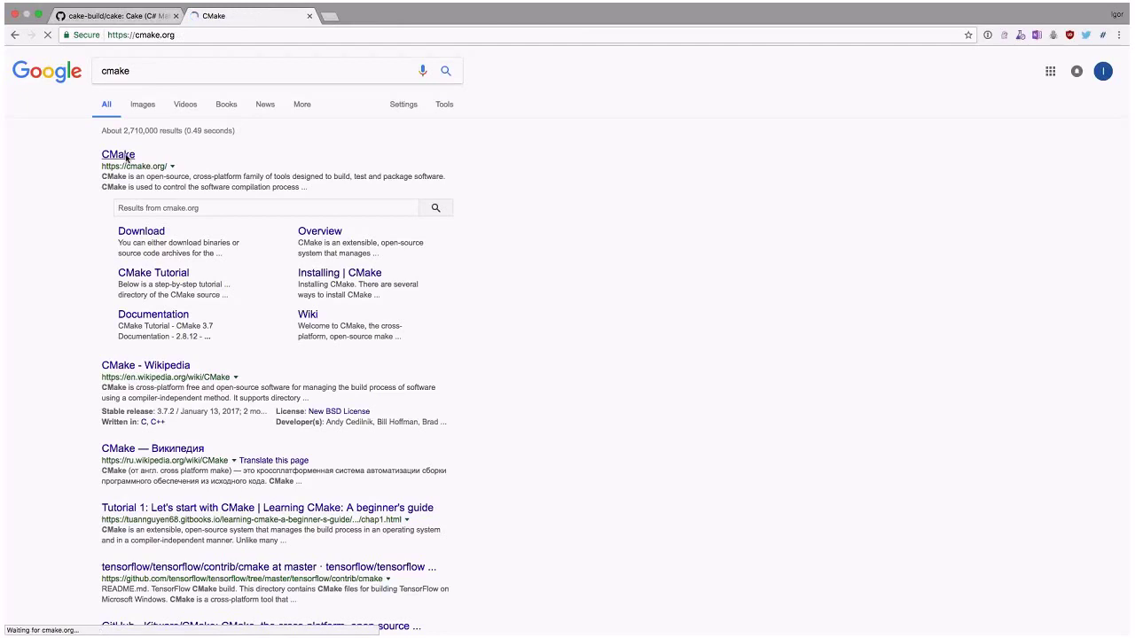